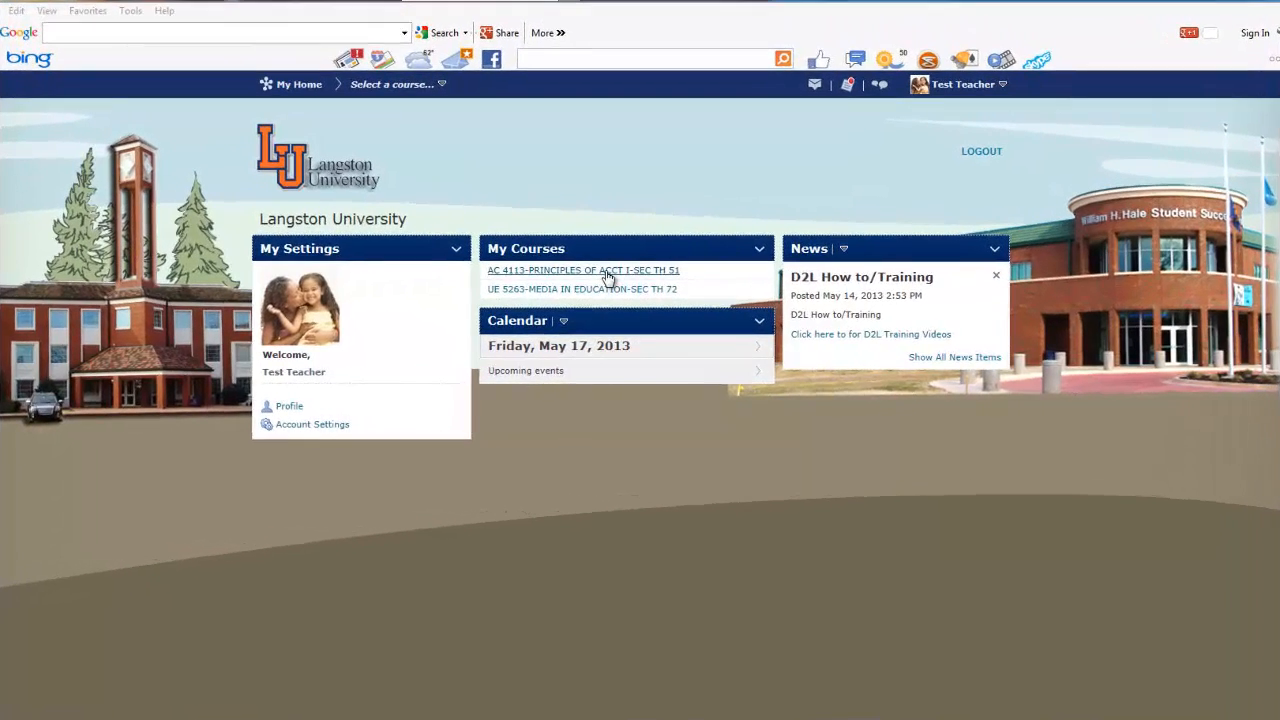
- Open the AC 4113 Principles of Accounting course and go to its Content area
{"action": "left_click", "coordinate": [607, 273]}
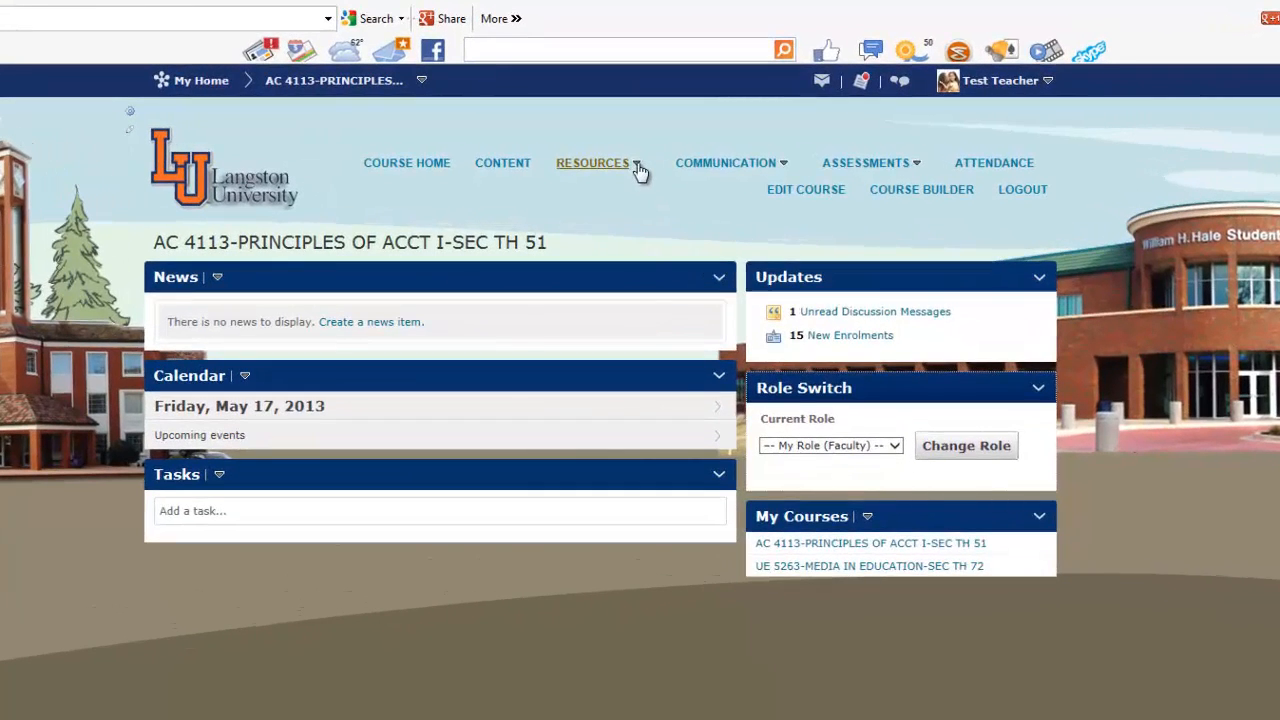
{"action": "left_click", "coordinate": [638, 166]}
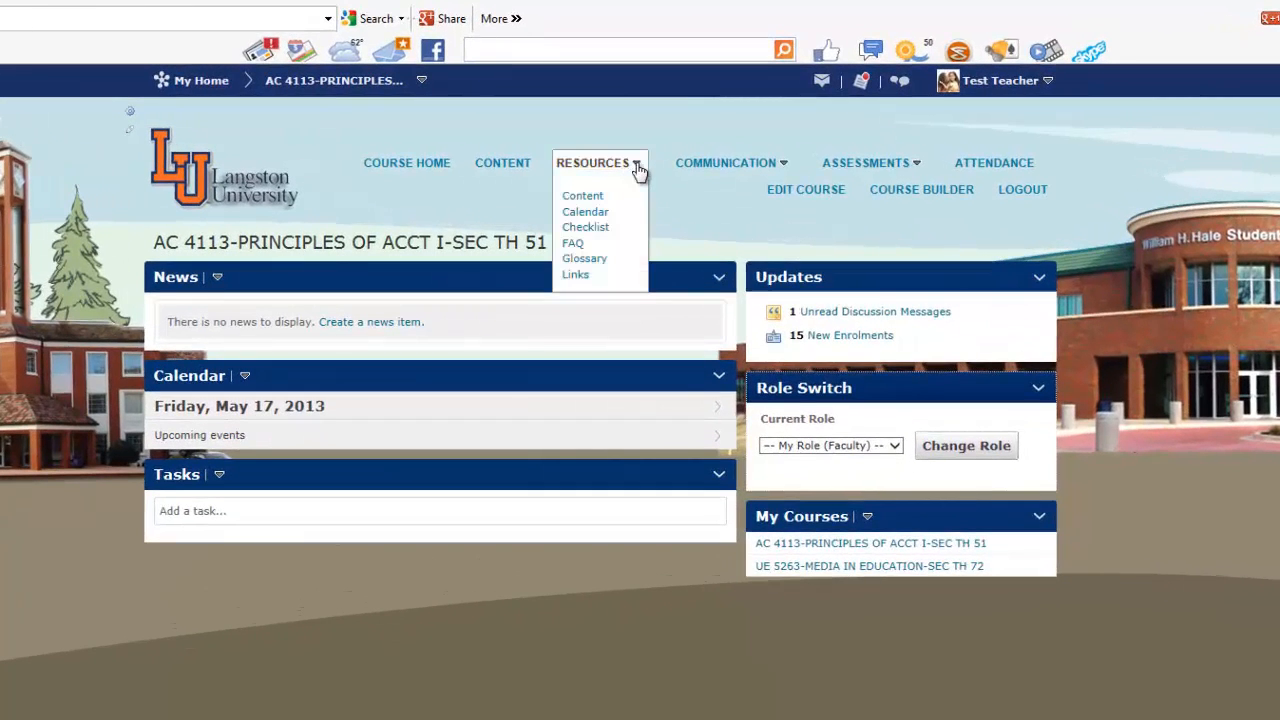
{"action": "left_click", "coordinate": [584, 199]}
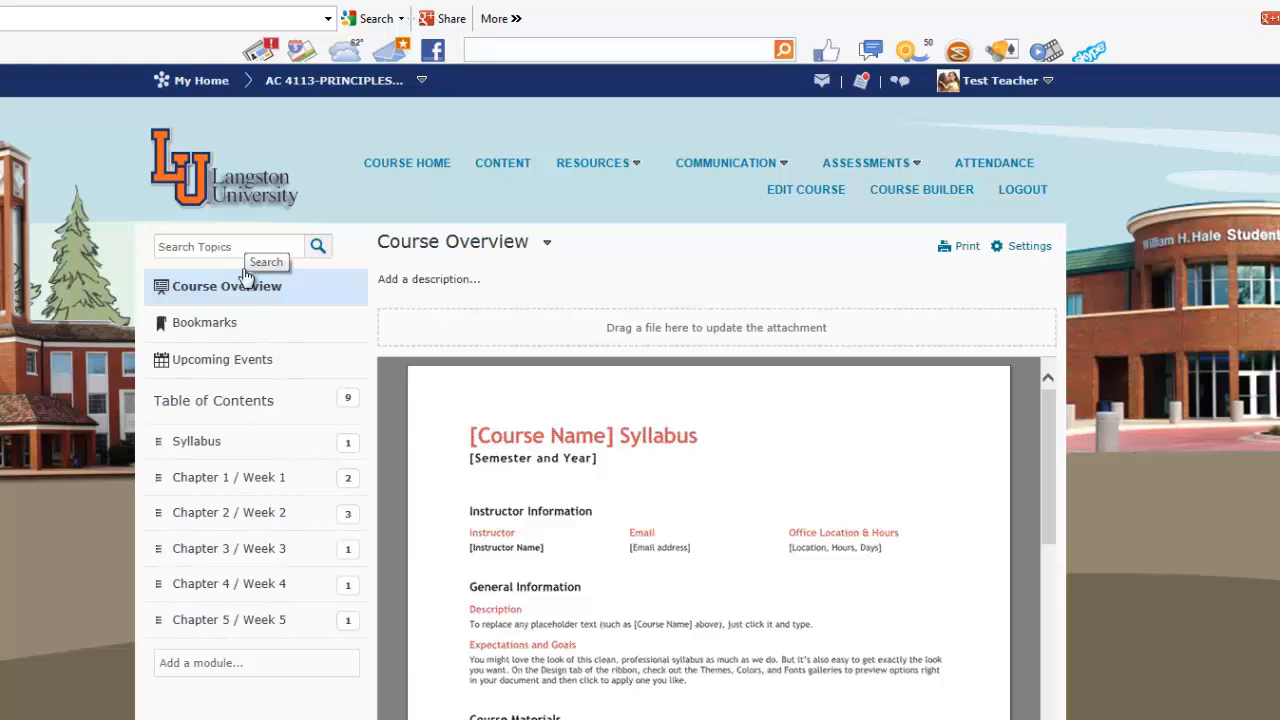
- View the Bookmarks, Upcoming Events and Table of Contents sections of the course content
{"action": "left_click", "coordinate": [222, 329]}
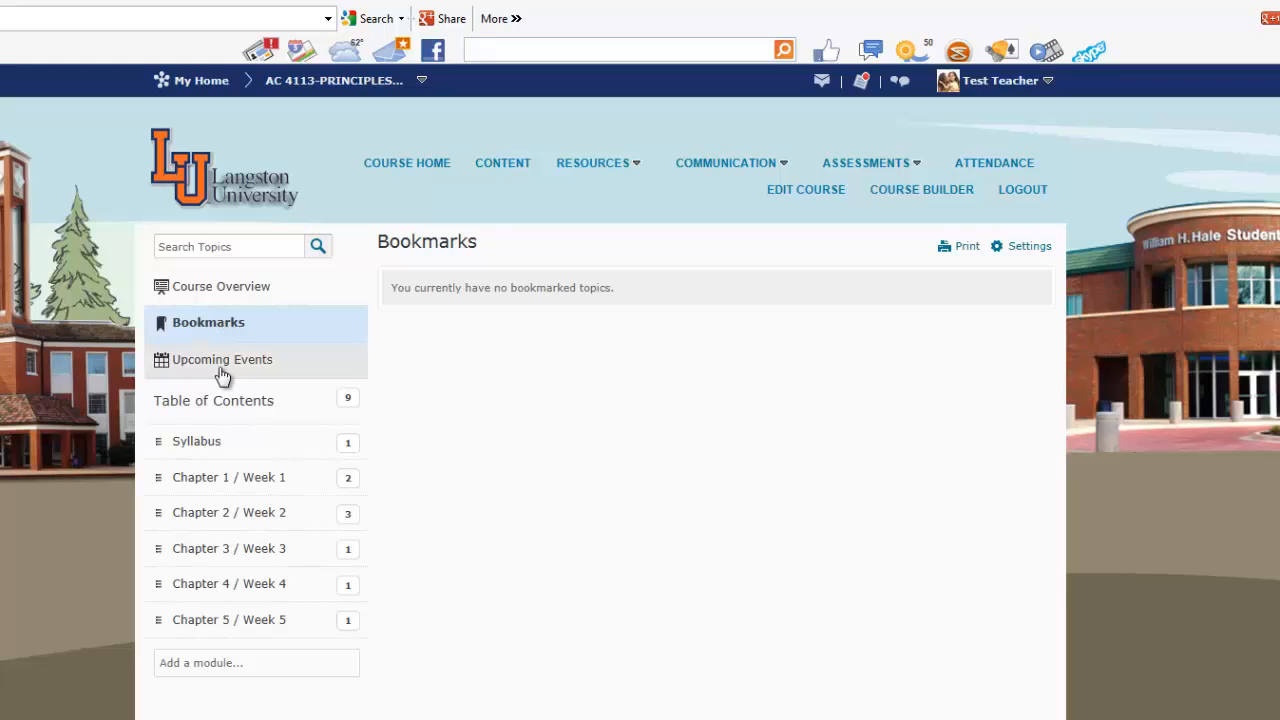
{"action": "left_click", "coordinate": [222, 366]}
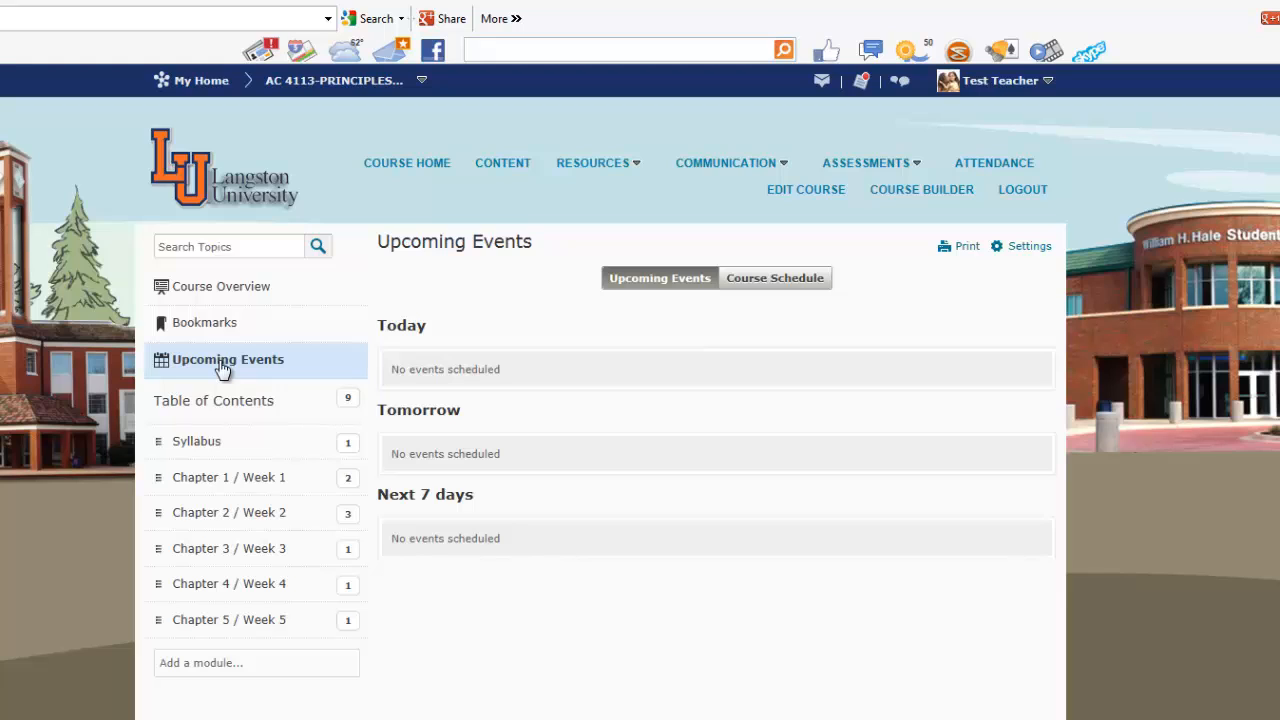
{"action": "left_click", "coordinate": [226, 403]}
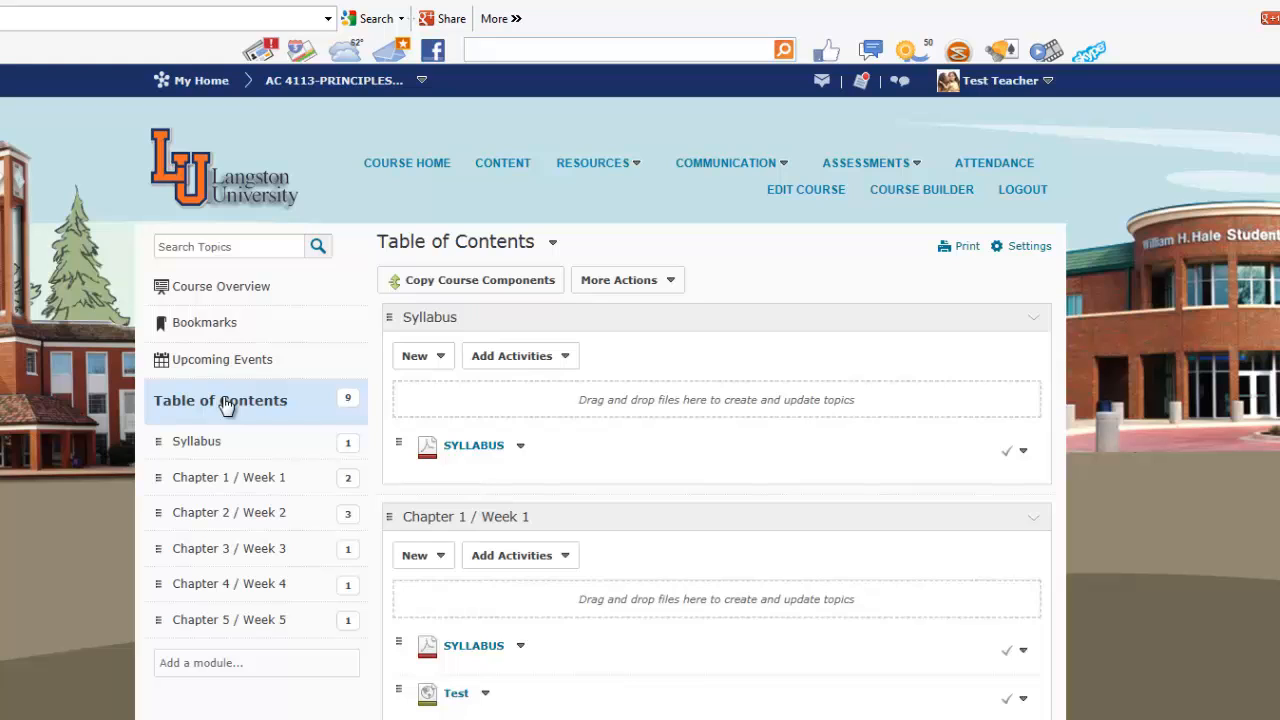
- Add a new module named Chapter 6 / Week 6
{"action": "left_click", "coordinate": [199, 665]}
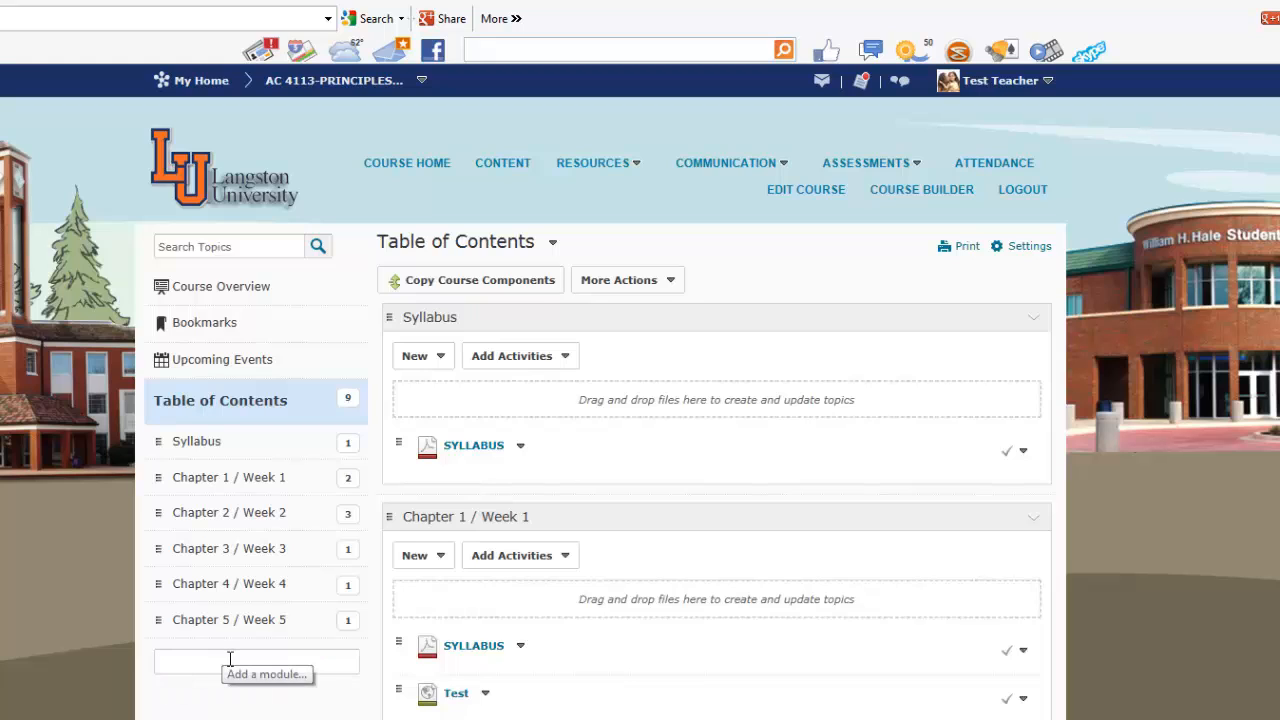
{"action": "type", "text": "Chapter"}
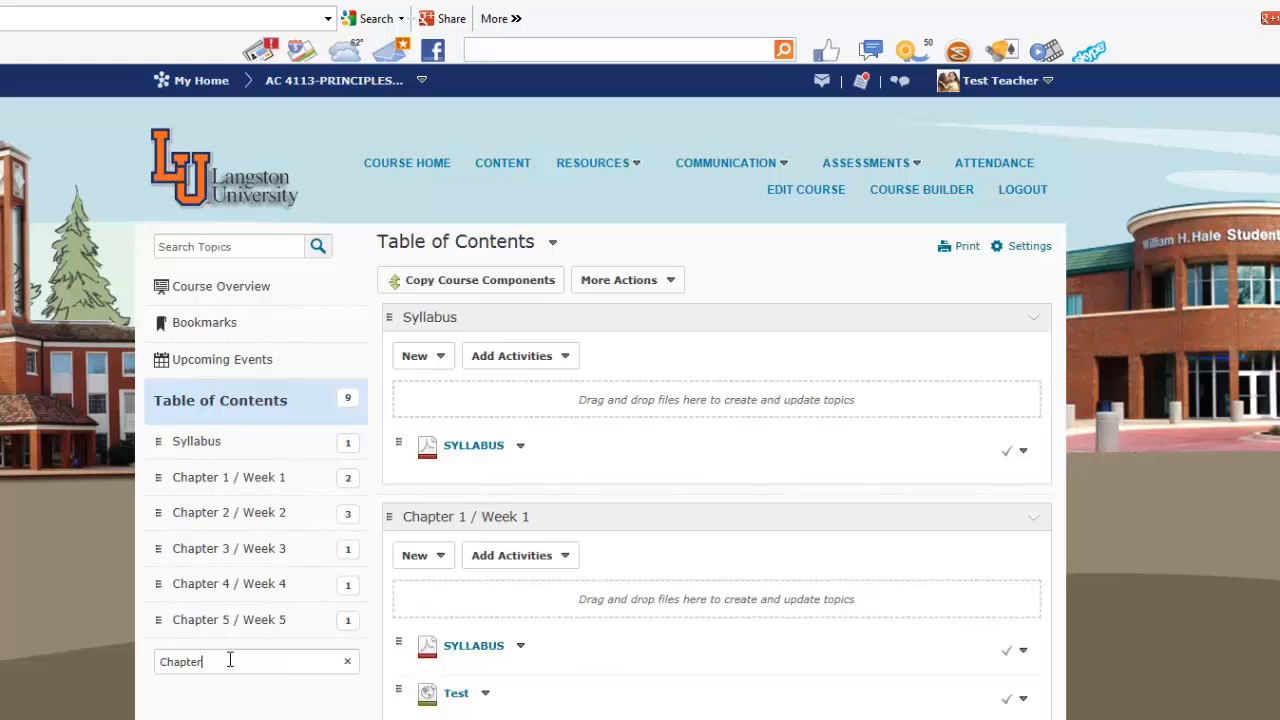
{"action": "type", "text": " 6 / Week 6"}
{"action": "key", "text": "Return"}
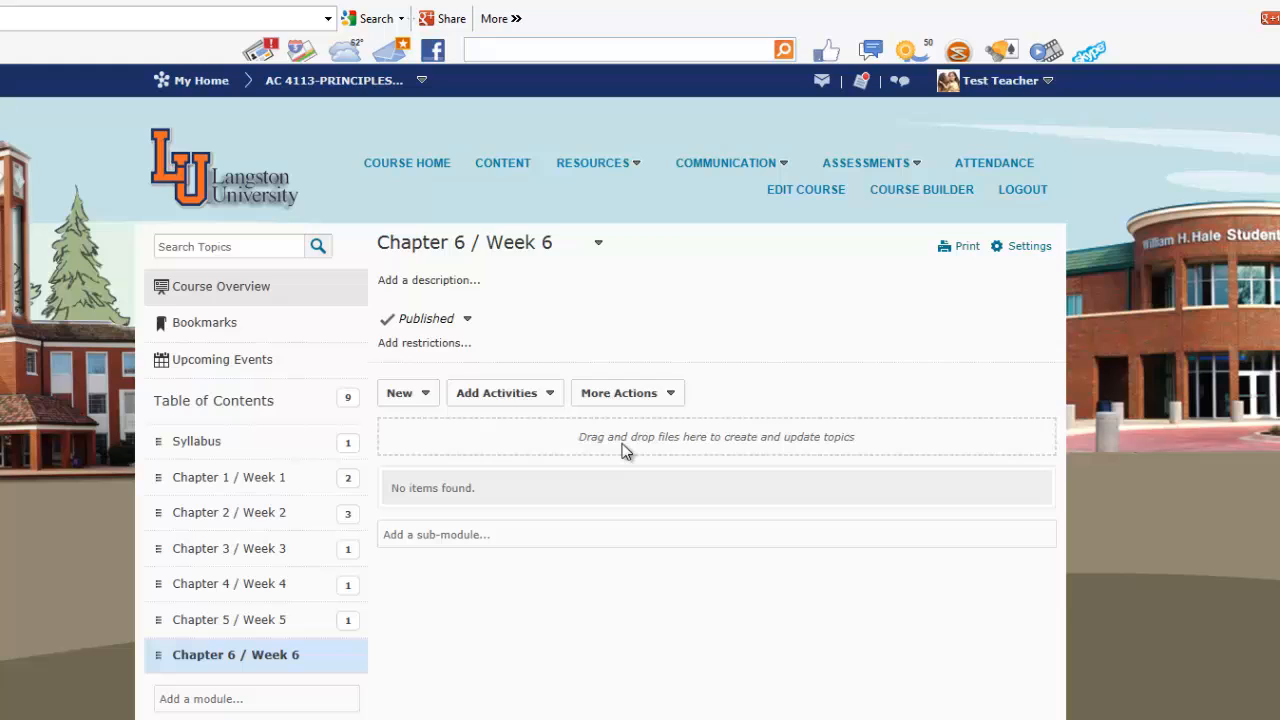
- Add the SYLLABUS file from the desktop to the Chapter 6 / Week 6 module by dropping it in
{"action": "left_click", "coordinate": [428, 396]}
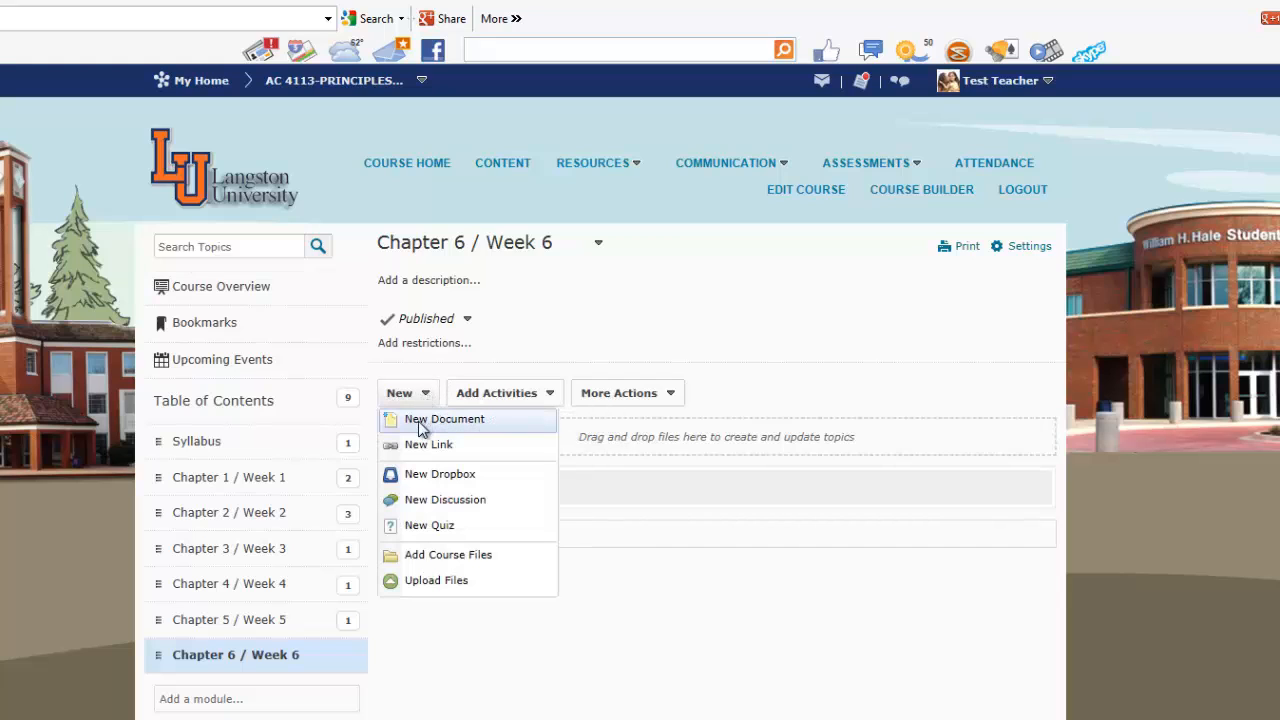
{"action": "left_click", "coordinate": [603, 437]}
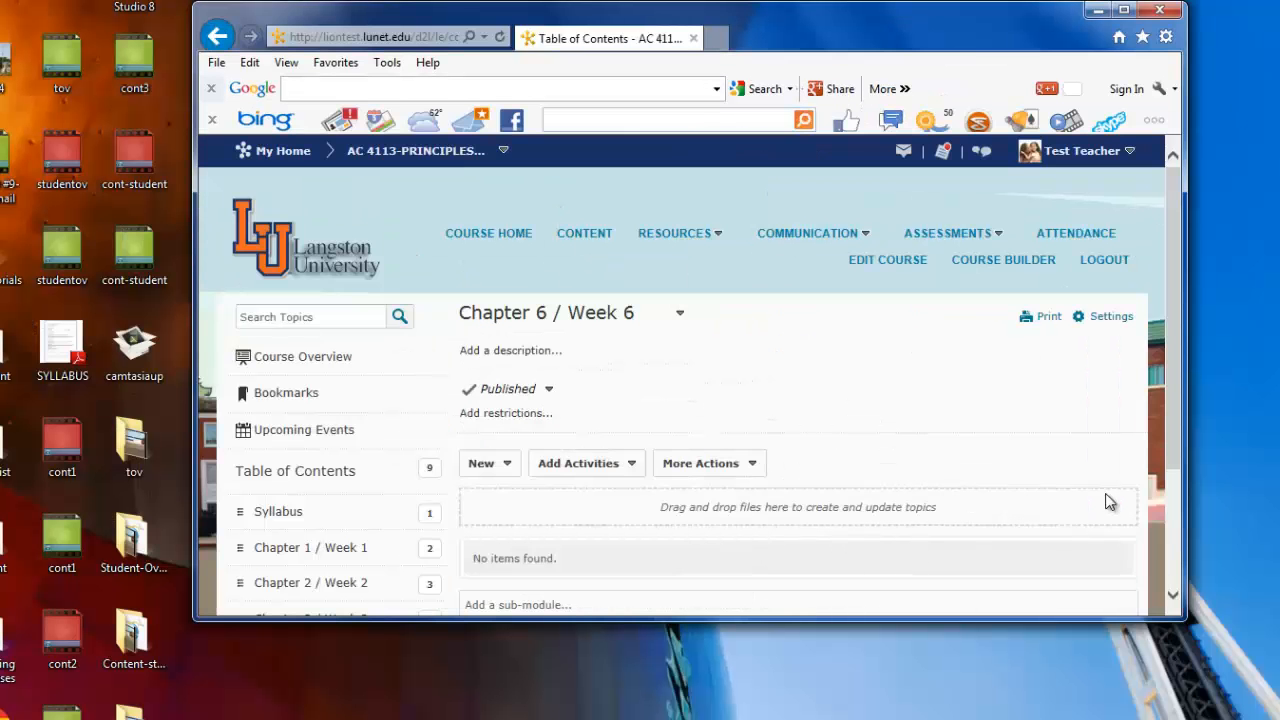
{"action": "left_click_drag", "start_coordinate": [1172, 336], "coordinate": [1185, 489]}
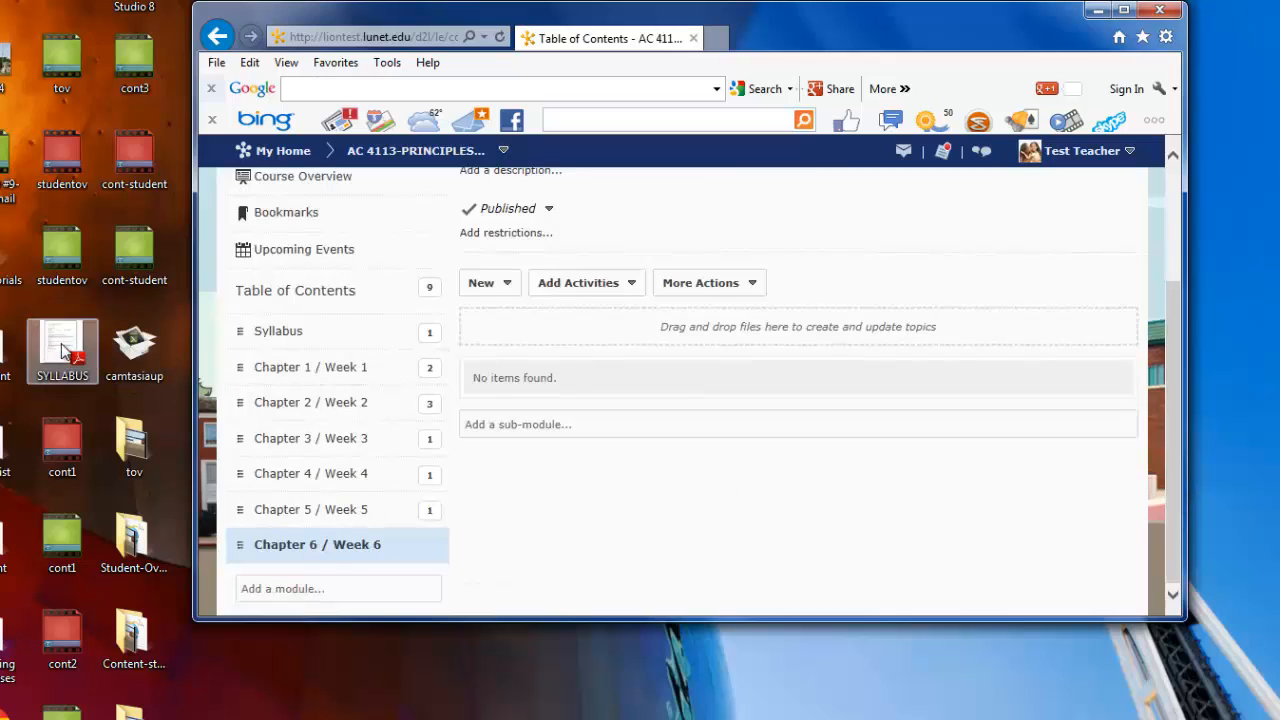
{"action": "left_click_drag", "start_coordinate": [62, 350], "coordinate": [534, 341]}
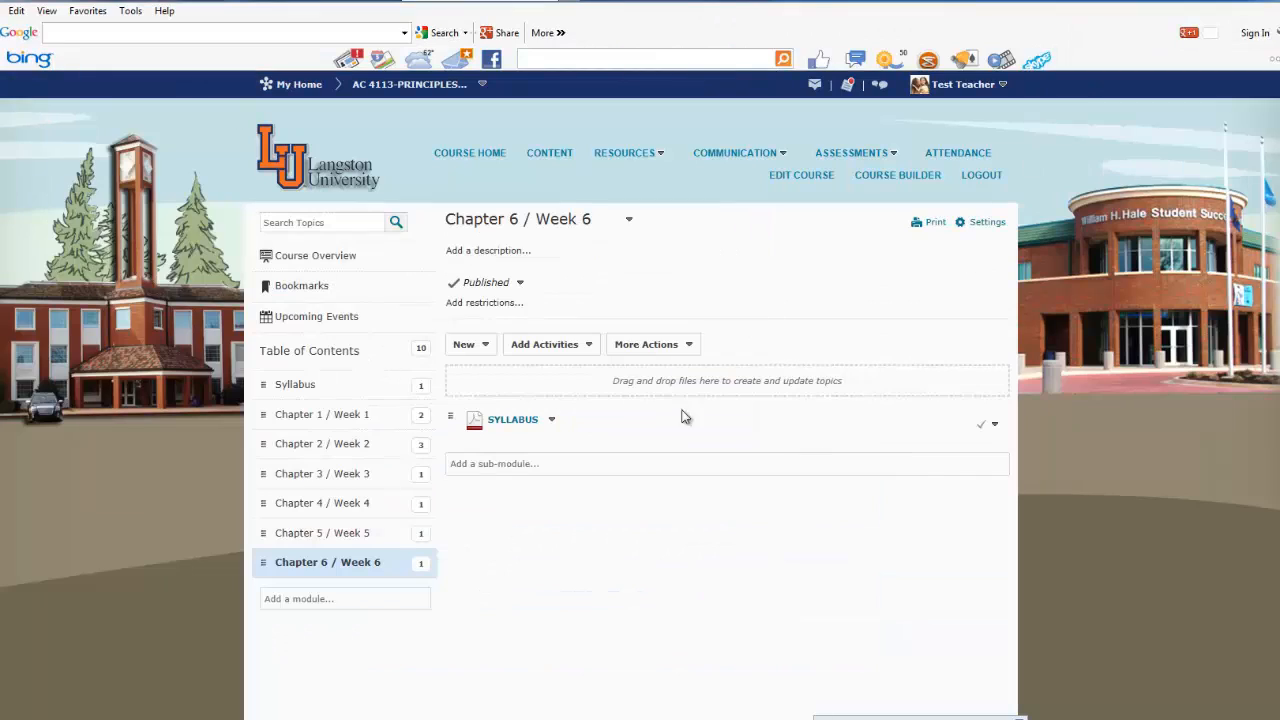
- Create and publish a new document titled Exam with the text "This is a test" in the module
{"action": "left_click", "coordinate": [487, 350]}
{"action": "left_click", "coordinate": [489, 368]}
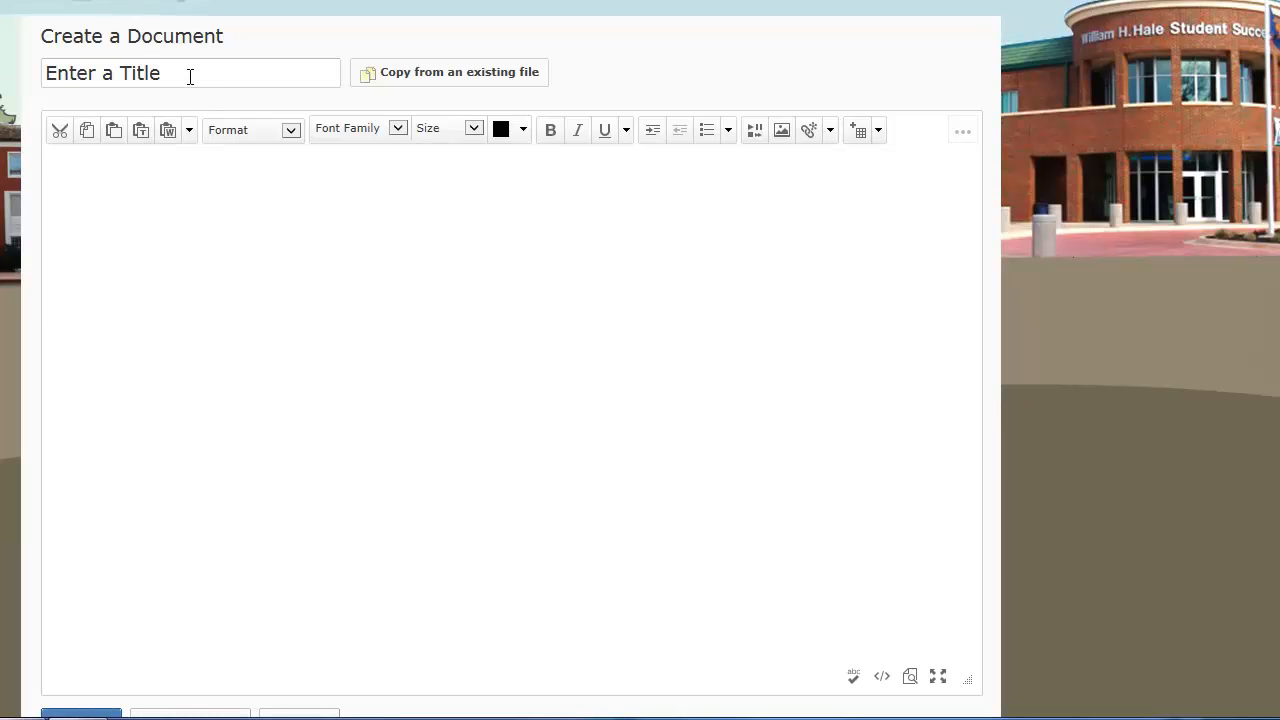
{"action": "left_click", "coordinate": [94, 72]}
{"action": "type", "text": "Exam"}
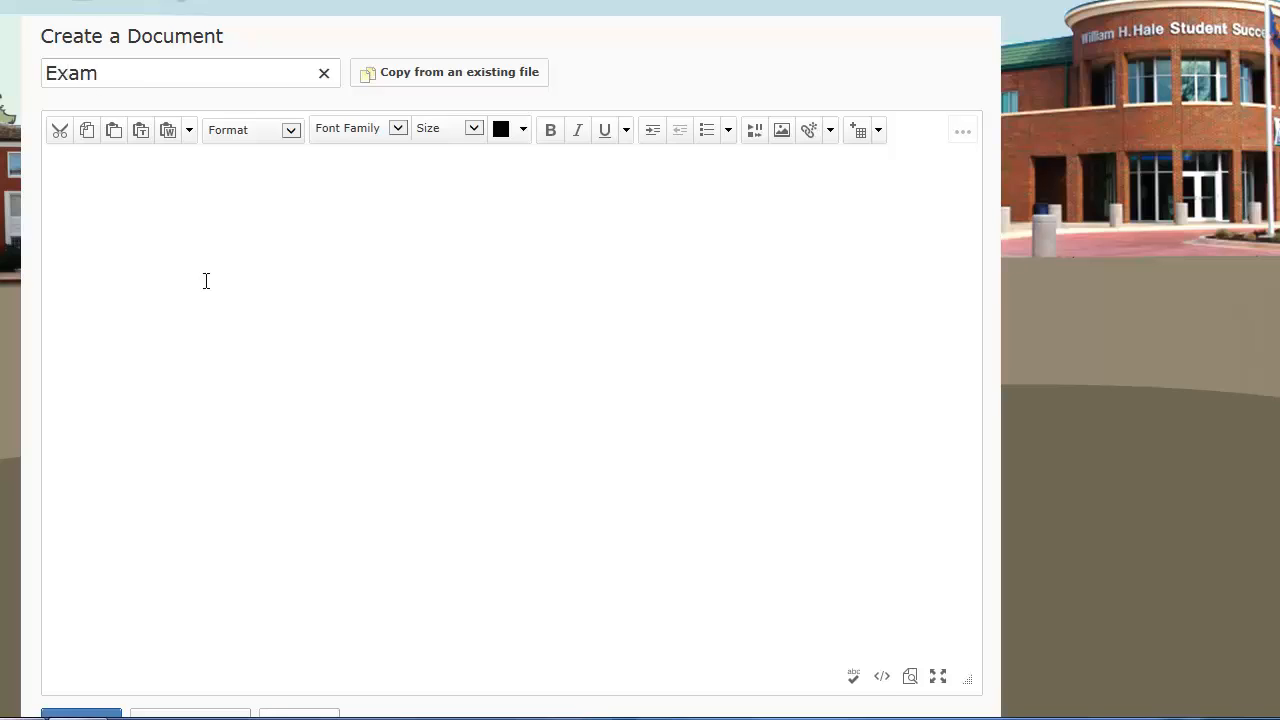
{"action": "left_click", "coordinate": [195, 247]}
{"action": "type", "text": "This is a test"}
{"action": "scroll", "coordinate": [46, 717], "scroll_direction": "down", "scroll_amount": 1}
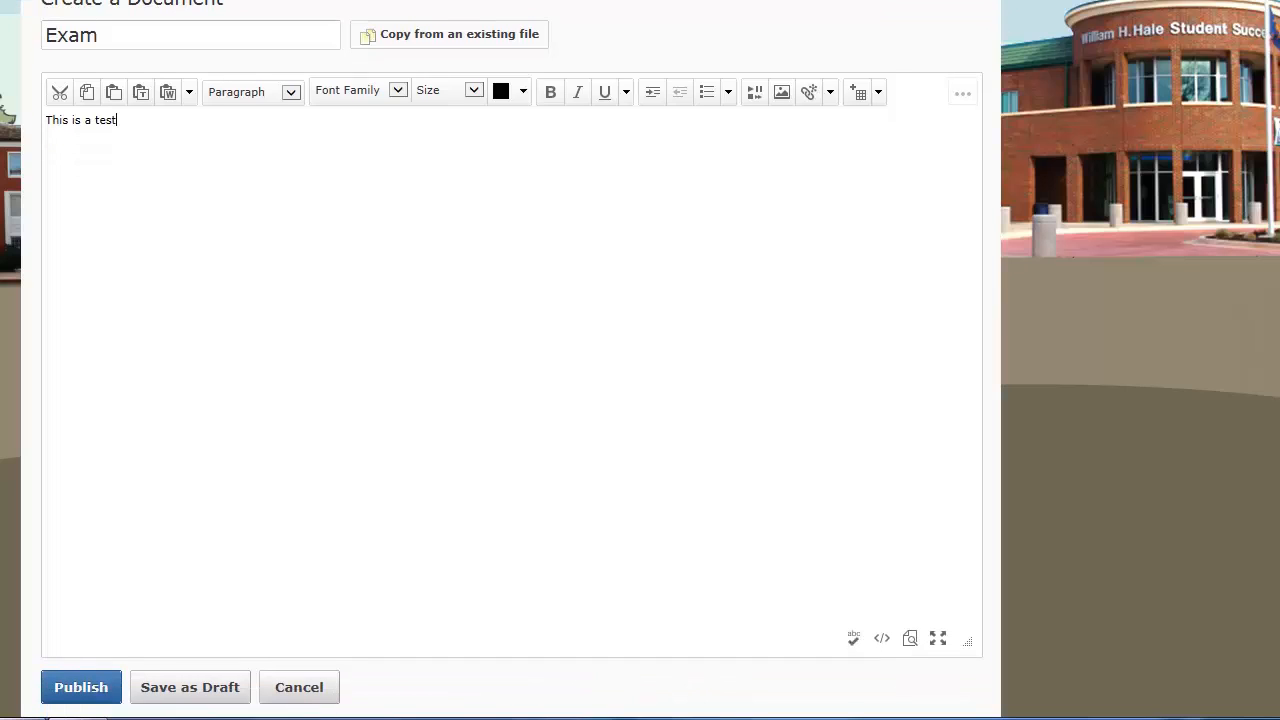
{"action": "left_click", "coordinate": [80, 688]}
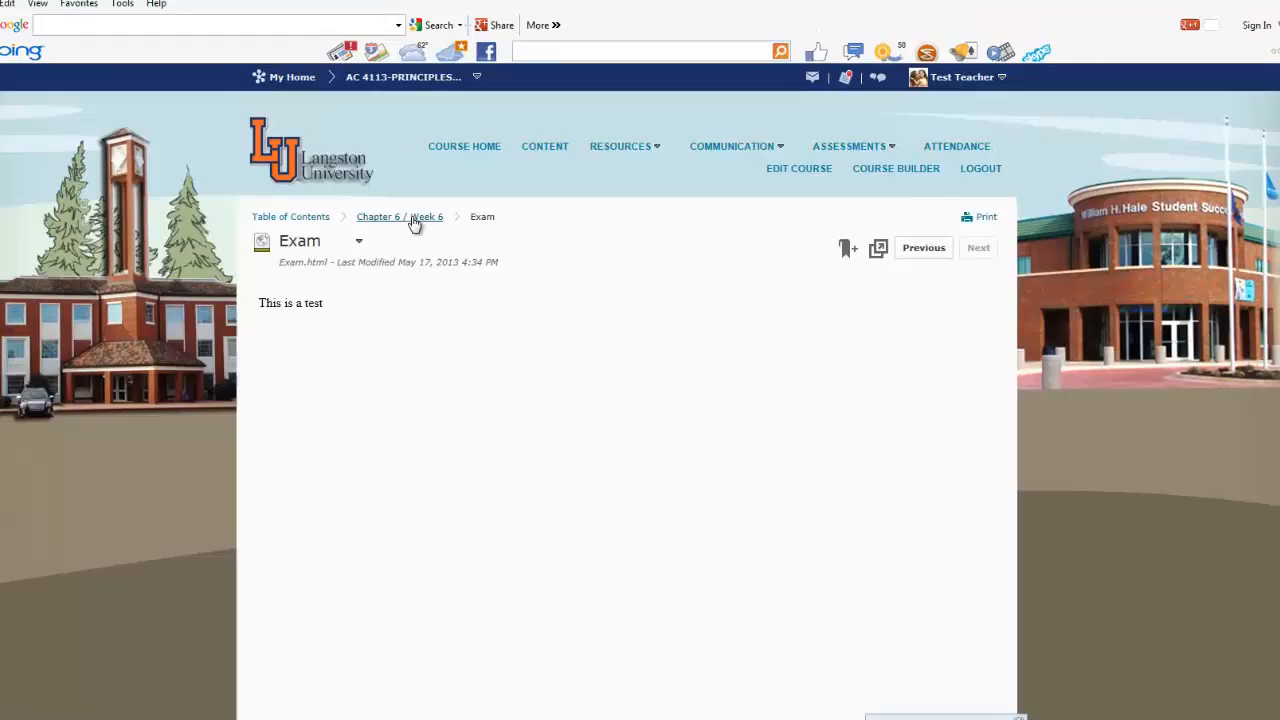
{"action": "left_click", "coordinate": [244, 47]}
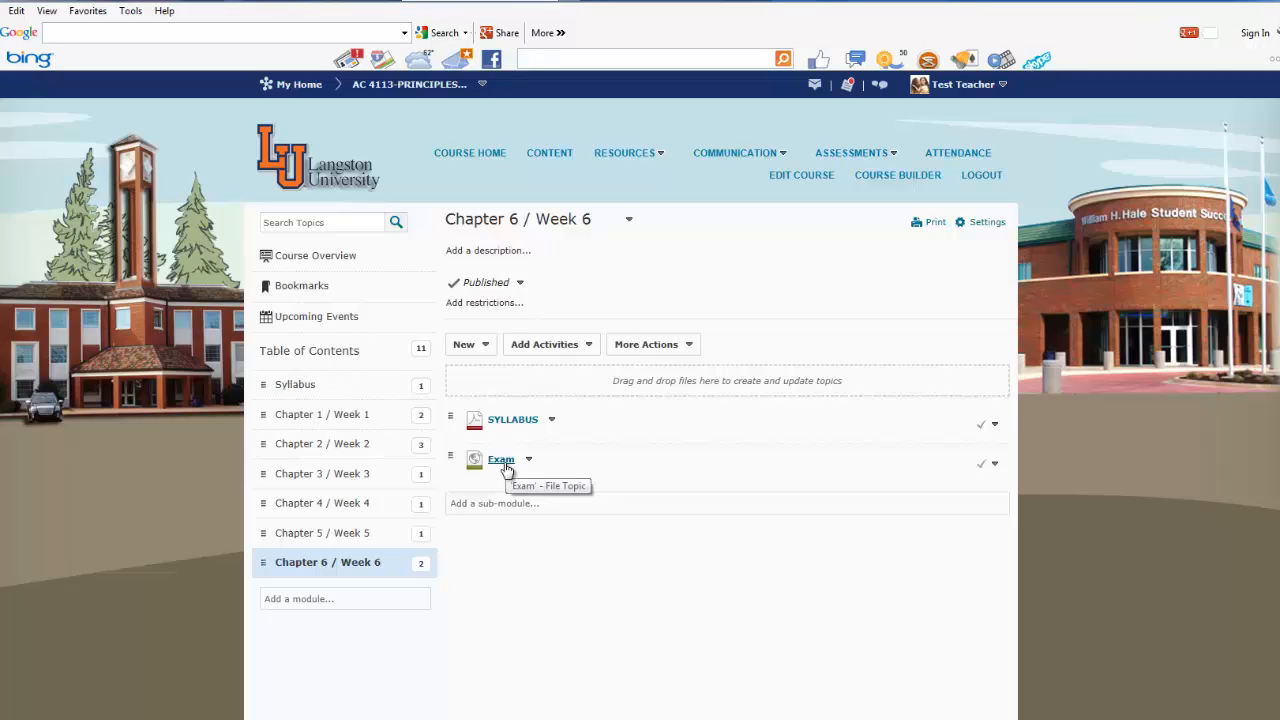
- Create a new quiz titled Quiz with the instructions "This is a test" in the module
{"action": "left_click", "coordinate": [486, 346]}
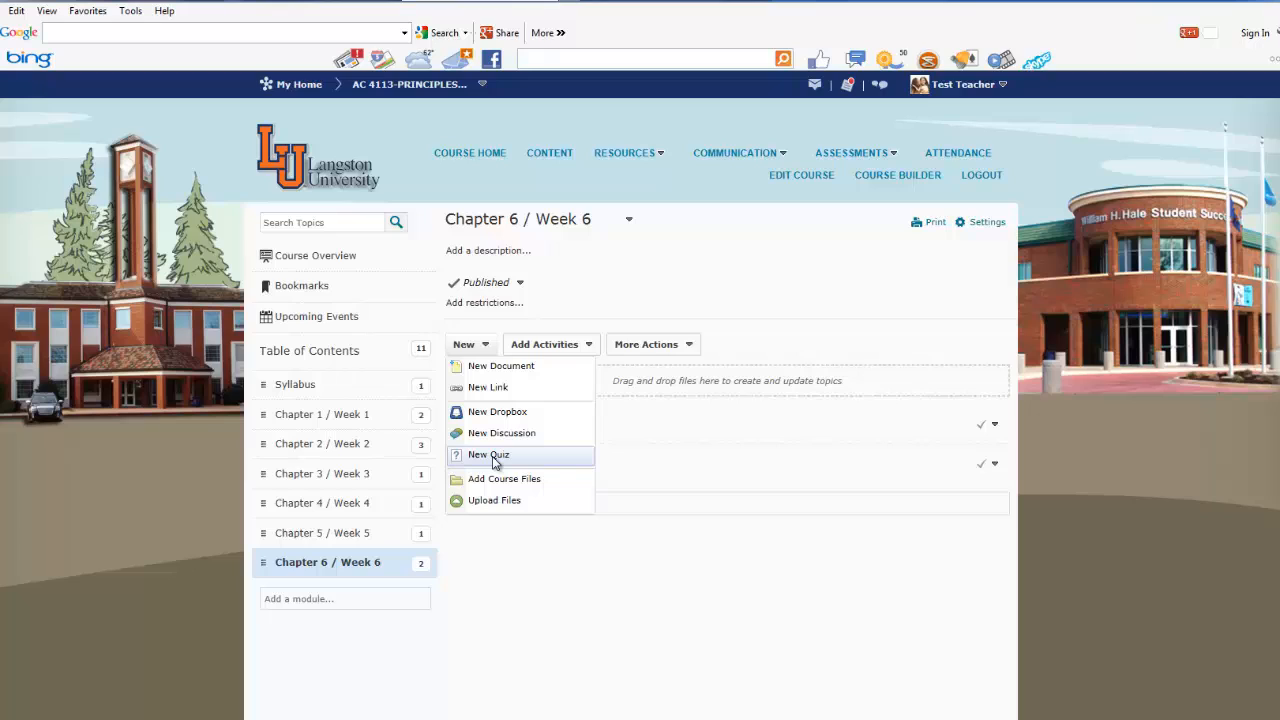
{"action": "left_click", "coordinate": [492, 457]}
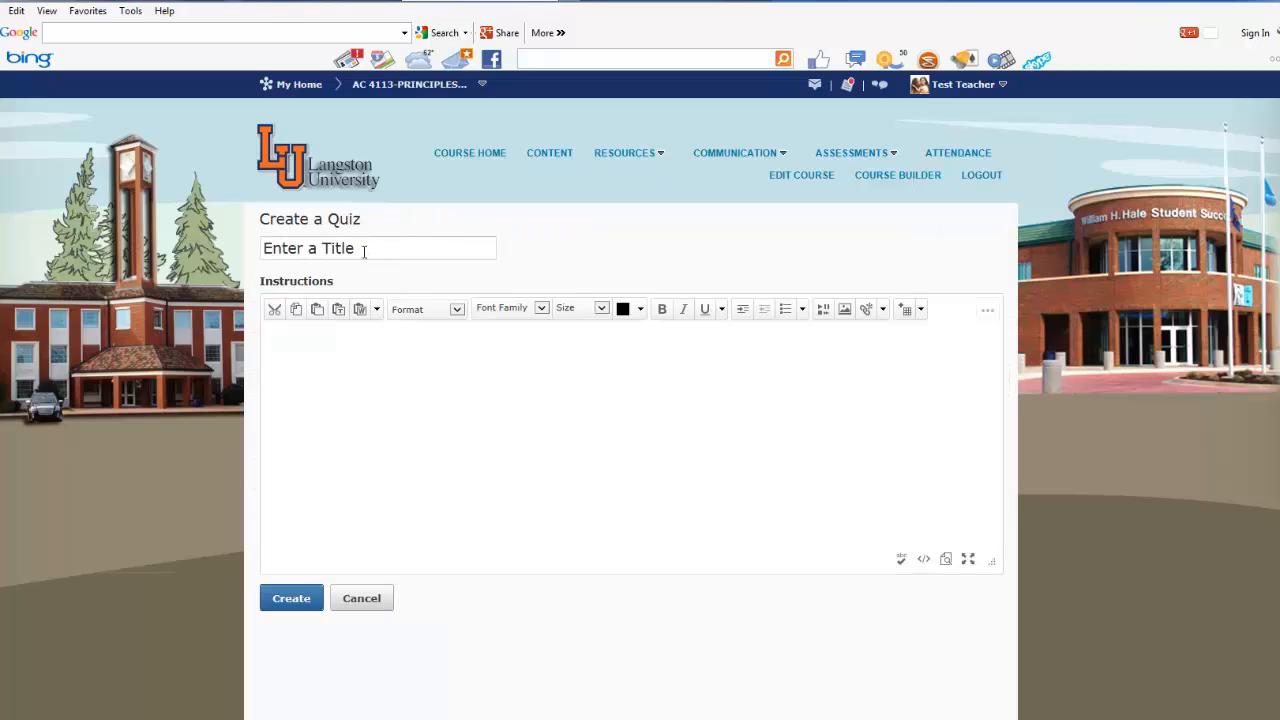
{"action": "left_click", "coordinate": [372, 249]}
{"action": "type", "text": "Quiz"}
{"action": "left_click", "coordinate": [446, 357]}
{"action": "type", "text": "This s"}
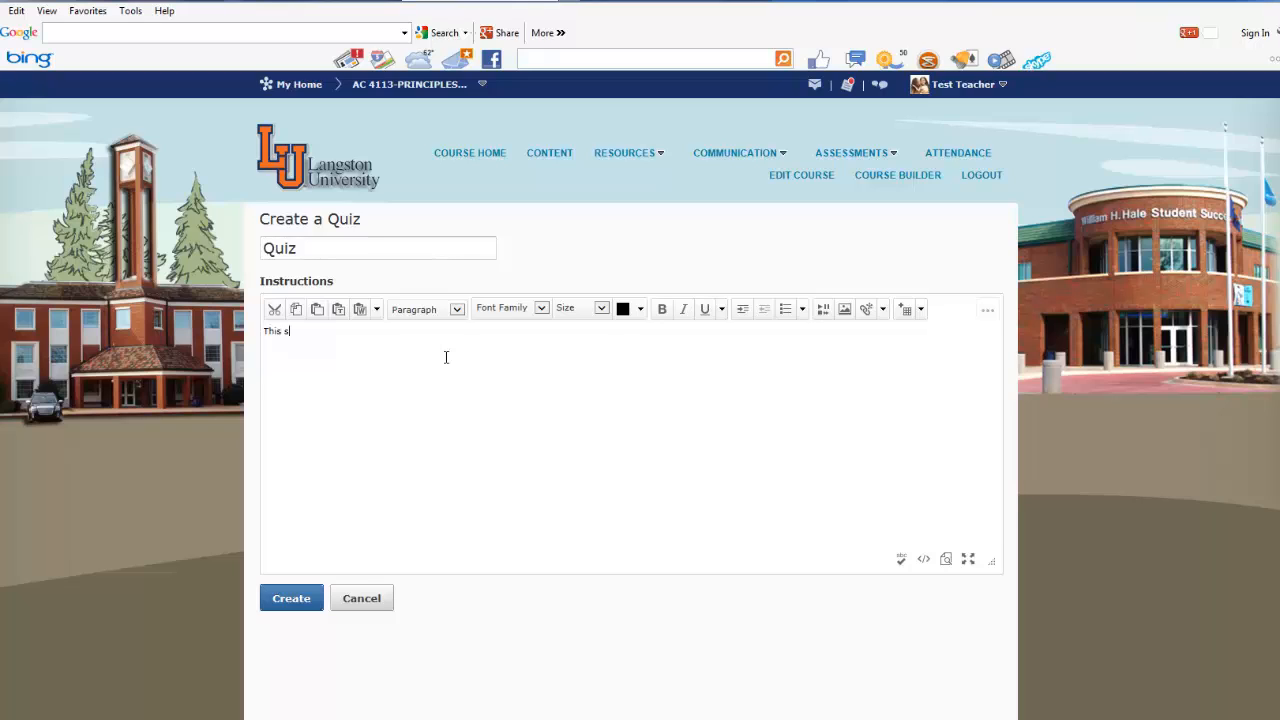
{"action": "key", "text": "BackSpace"}
{"action": "type", "text": "is a test"}
{"action": "left_click", "coordinate": [310, 600]}
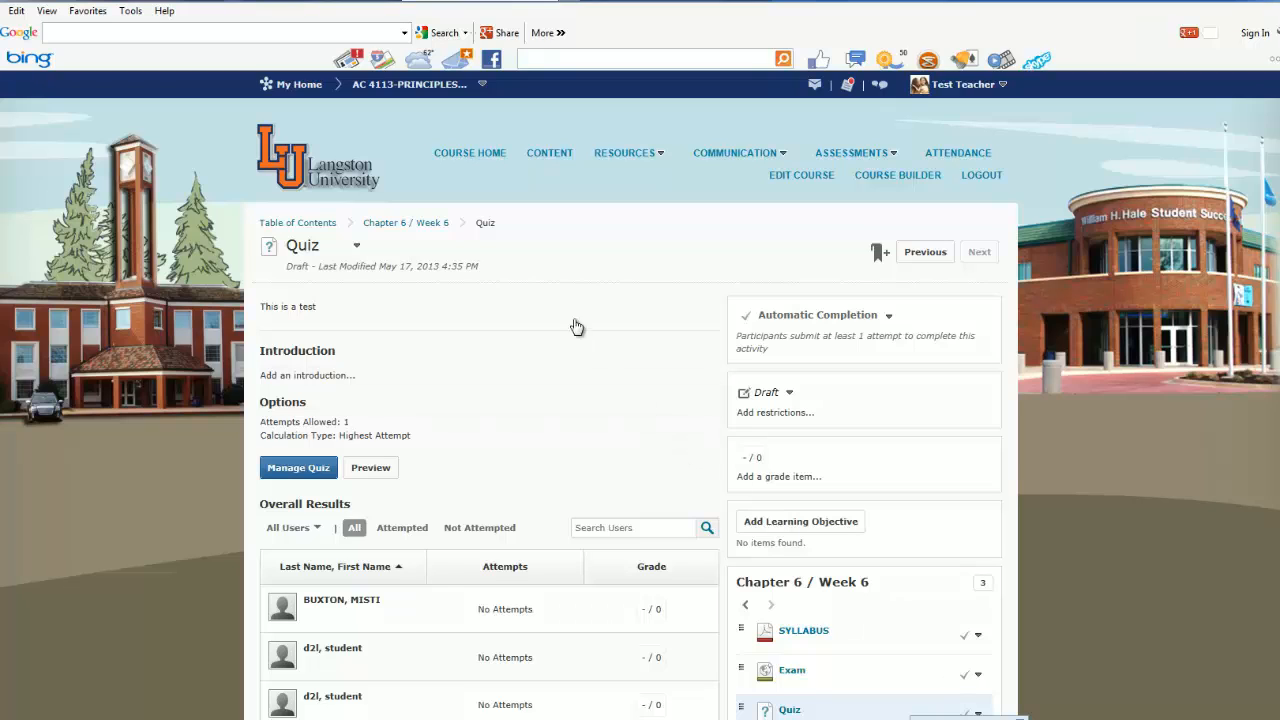
{"action": "left_click", "coordinate": [433, 228]}
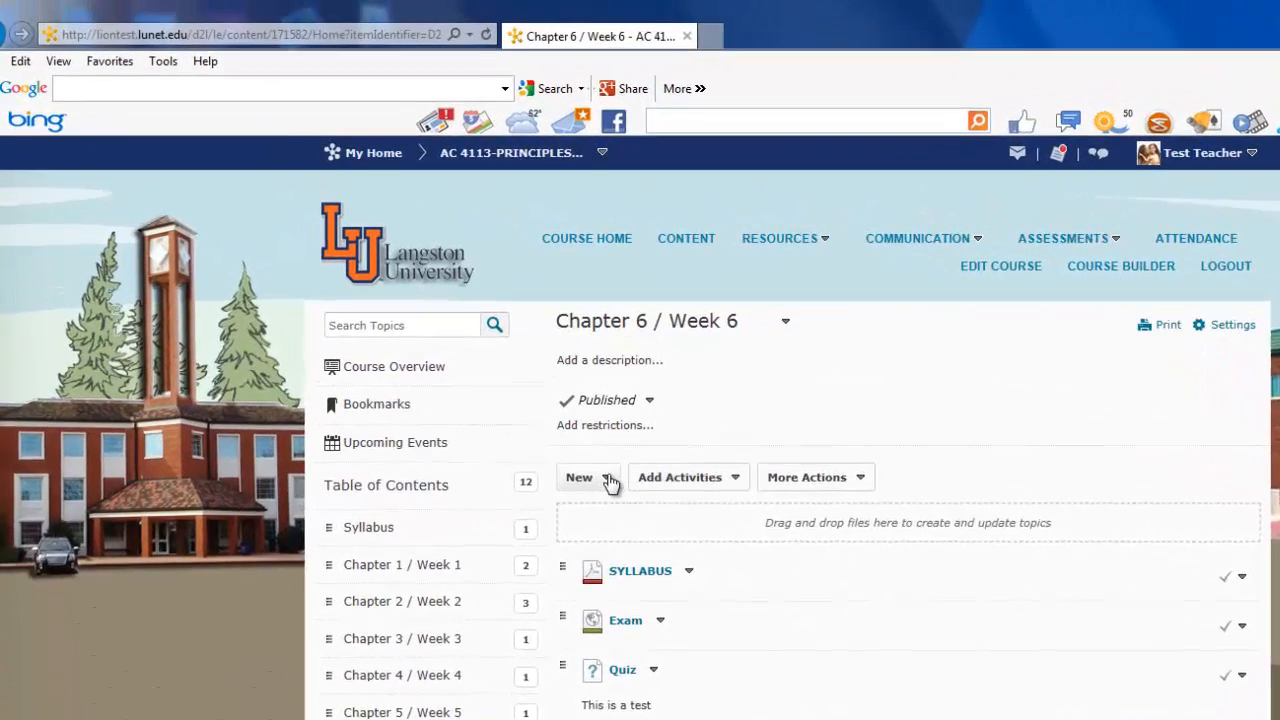
{"action": "left_click", "coordinate": [487, 346]}
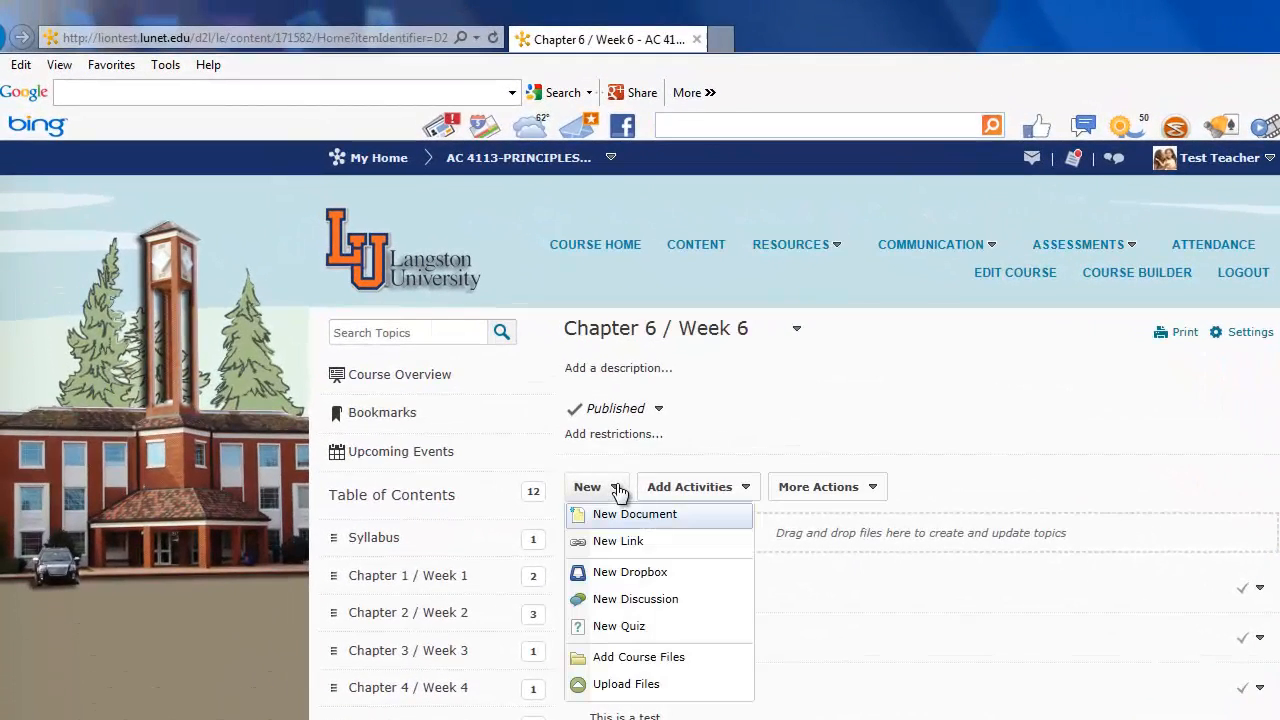
{"action": "left_click", "coordinate": [627, 659]}
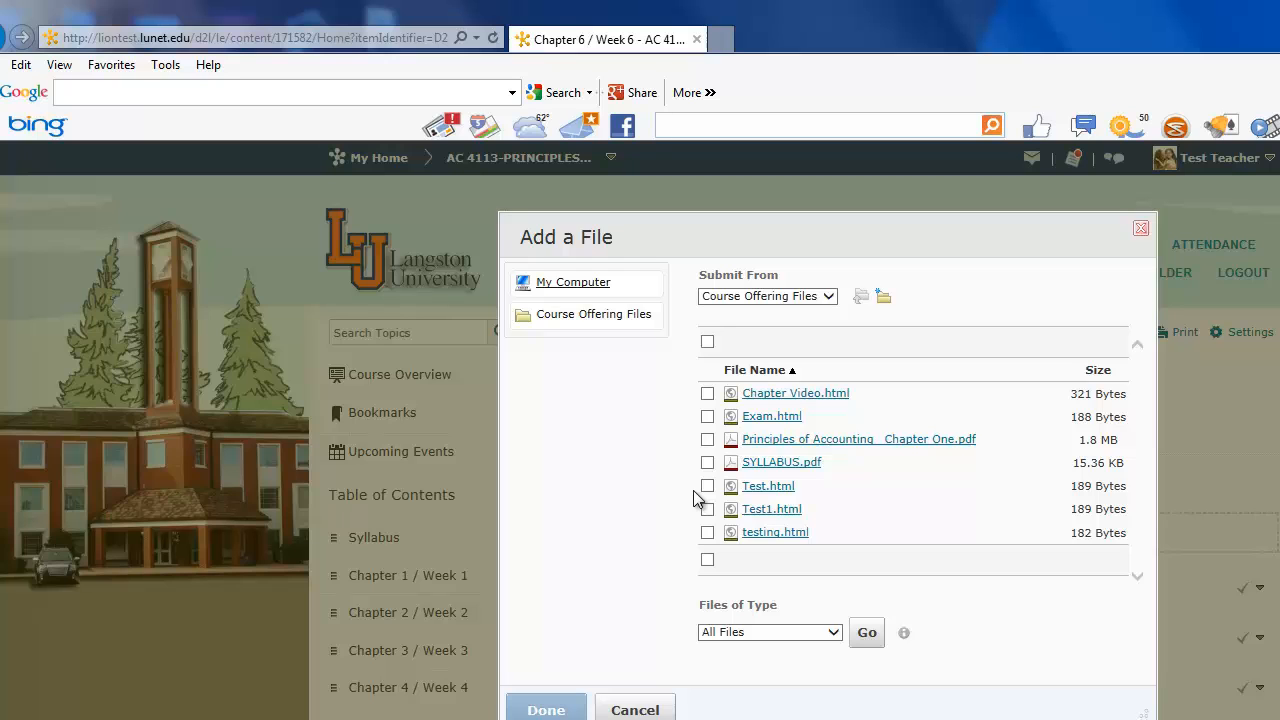
{"action": "left_click", "coordinate": [635, 709]}
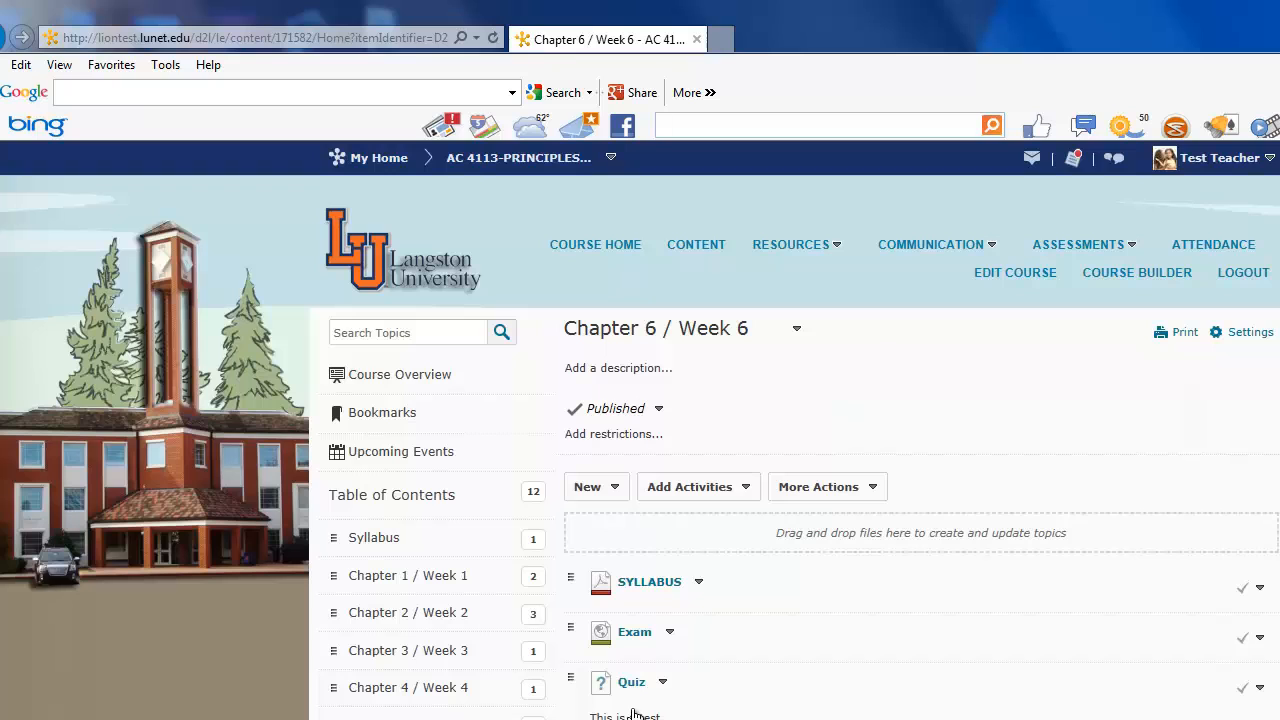
- Upload the SYLLABUS file from the desktop to the module, replacing the existing copy
{"action": "left_click", "coordinate": [617, 489]}
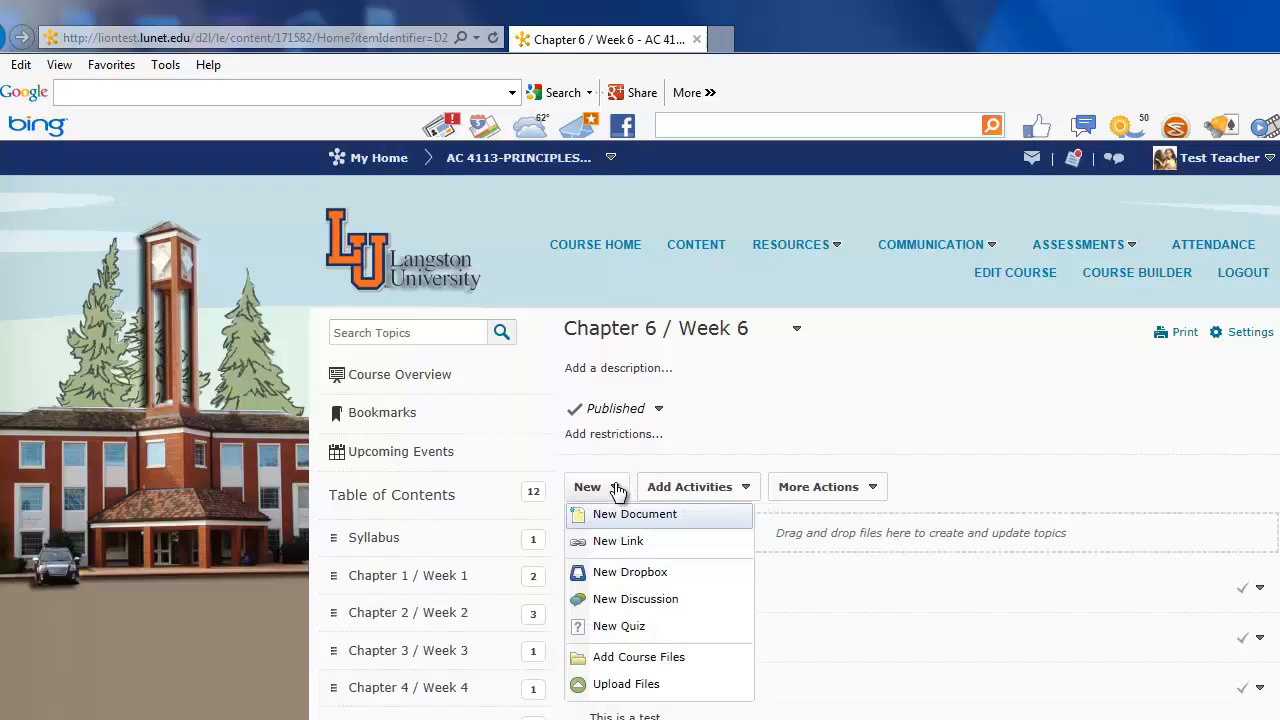
{"action": "left_click", "coordinate": [614, 688]}
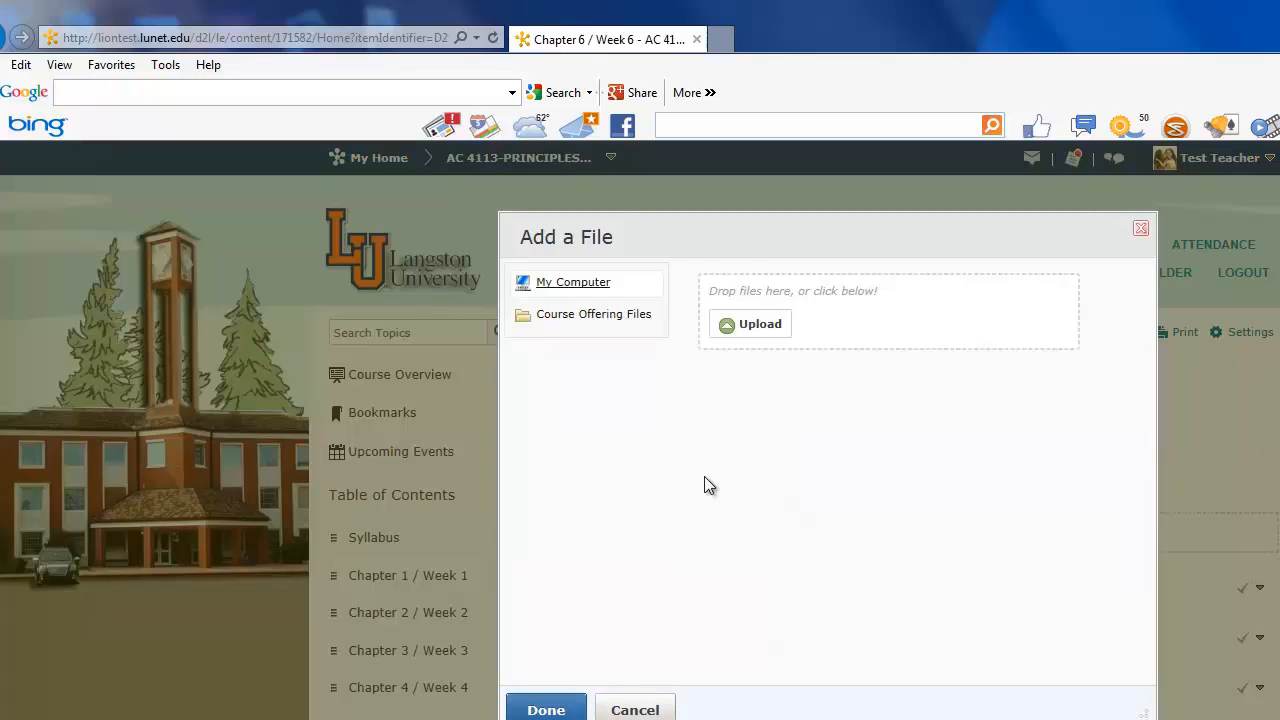
{"action": "left_click", "coordinate": [737, 326]}
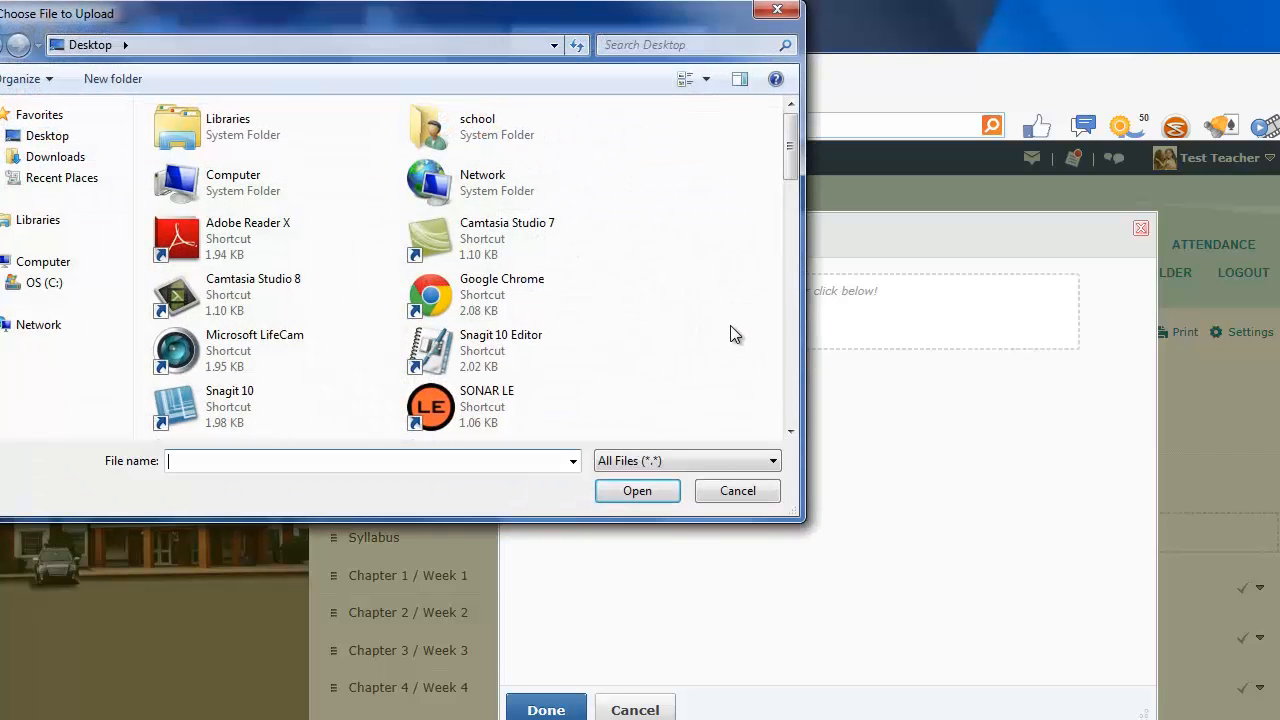
{"action": "left_click", "coordinate": [50, 133]}
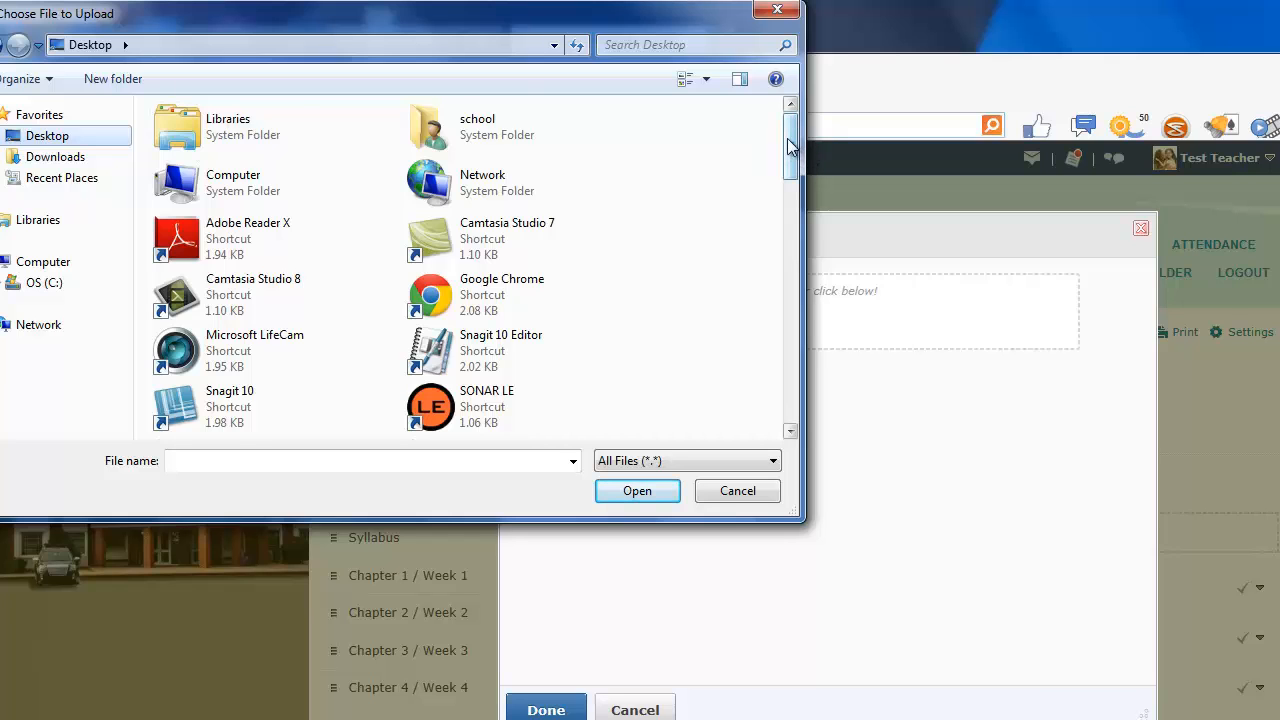
{"action": "left_click_drag", "start_coordinate": [788, 152], "coordinate": [790, 388]}
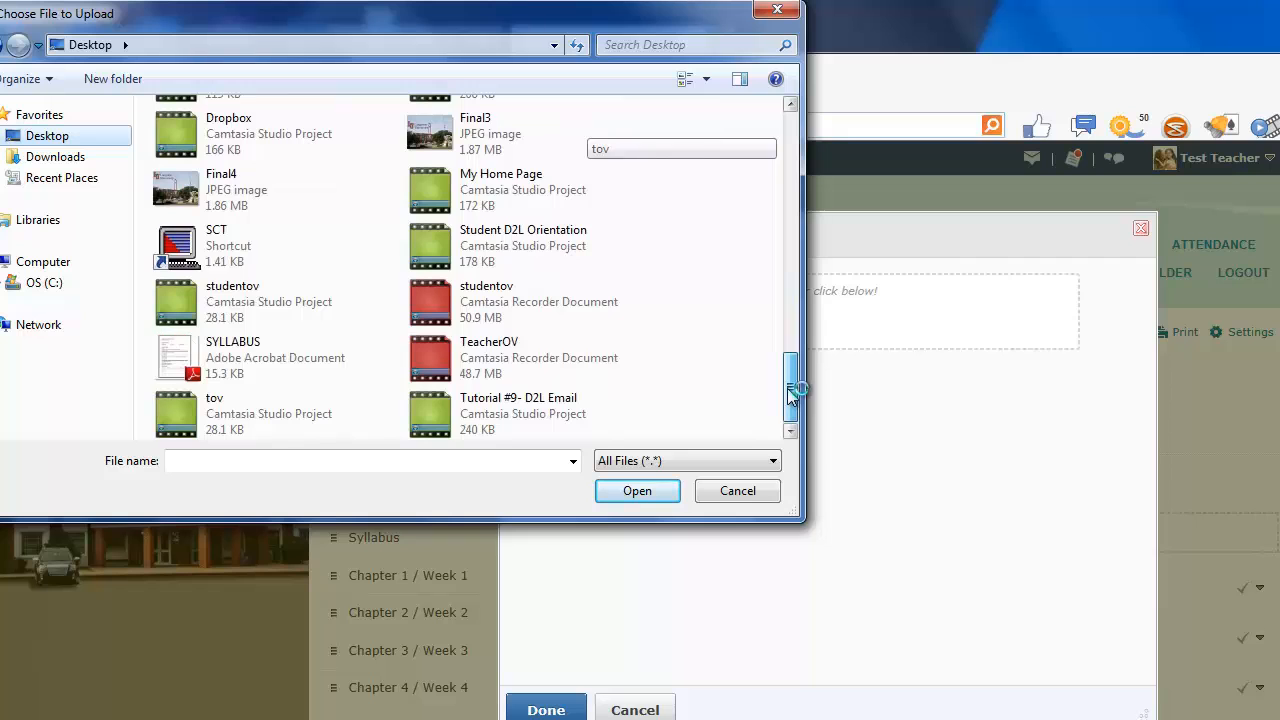
{"action": "left_click", "coordinate": [242, 358]}
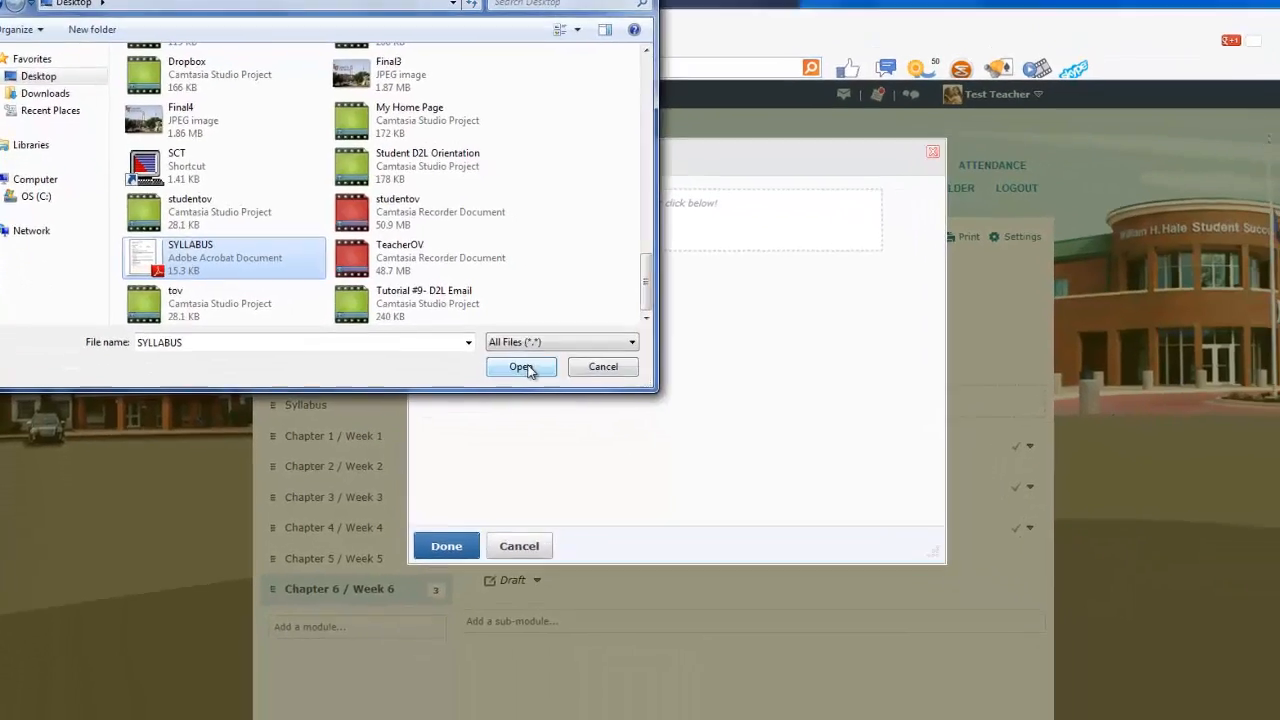
{"action": "left_click", "coordinate": [588, 440]}
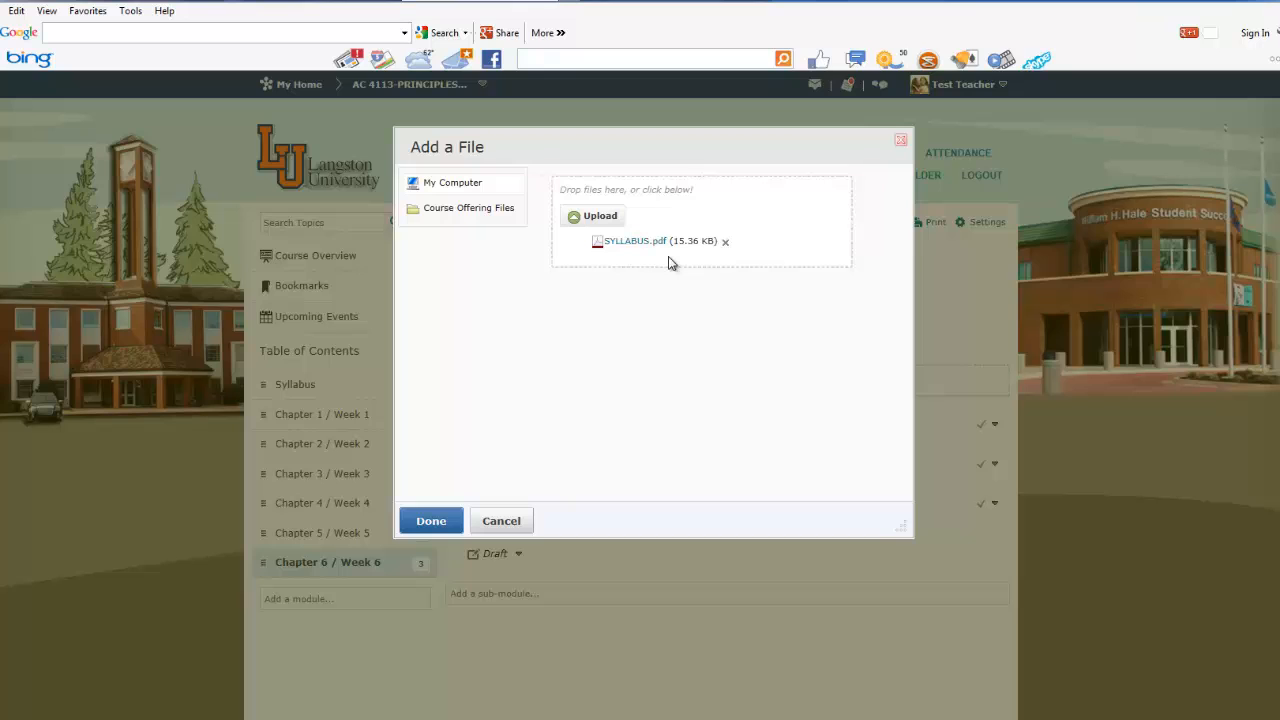
{"action": "left_click", "coordinate": [431, 521]}
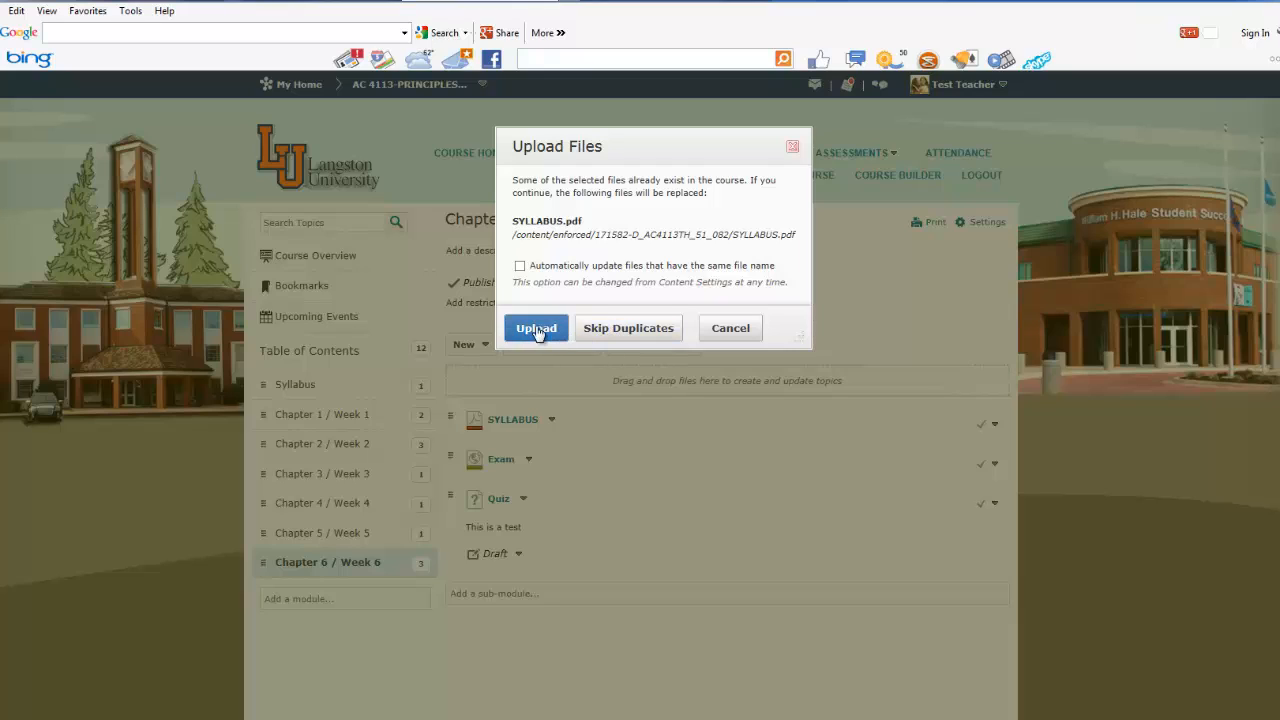
{"action": "left_click", "coordinate": [620, 331]}
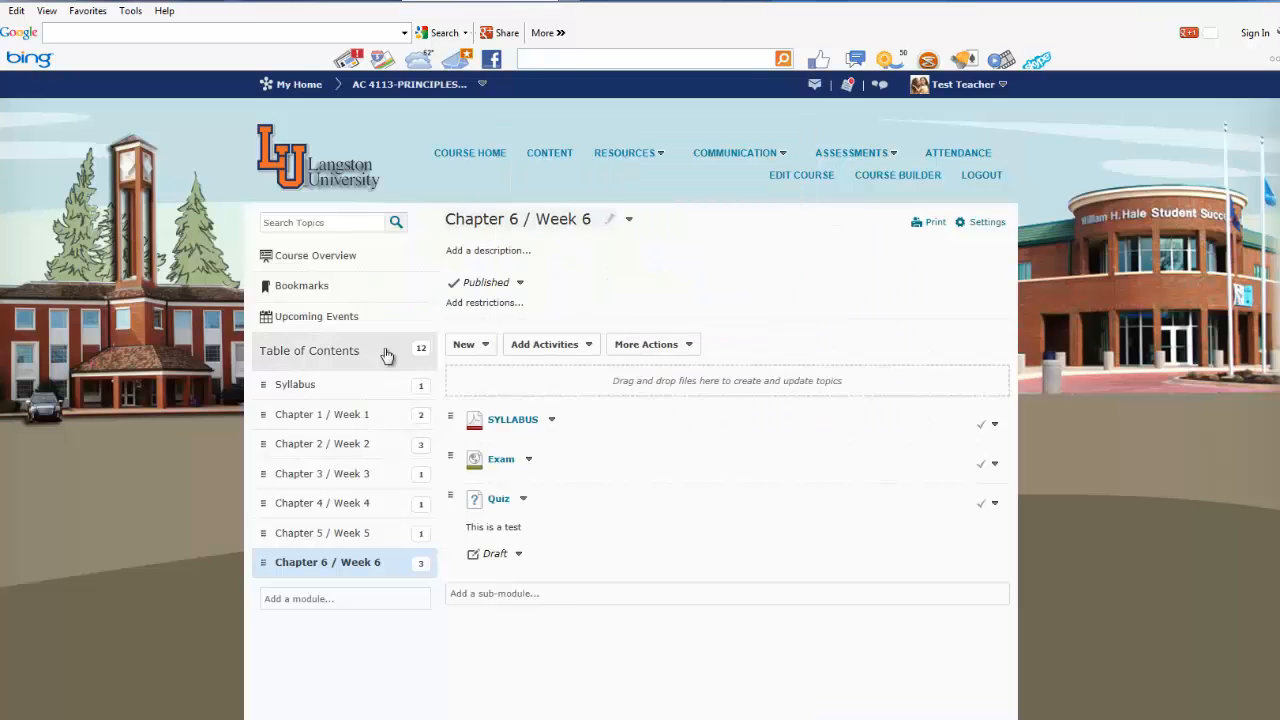